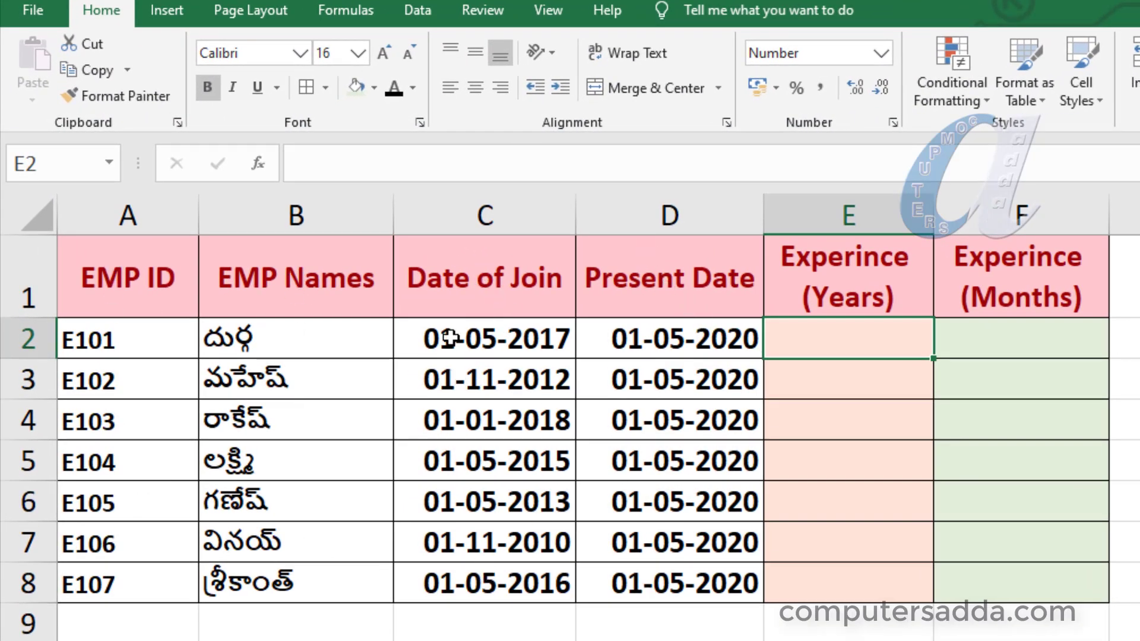
Highlight the join and present date columns and the empty years and months experience columns.
mouse_move(450, 338)
mouse_down()
mouse_move(656, 362)
mouse_move(666, 583)
mouse_up()
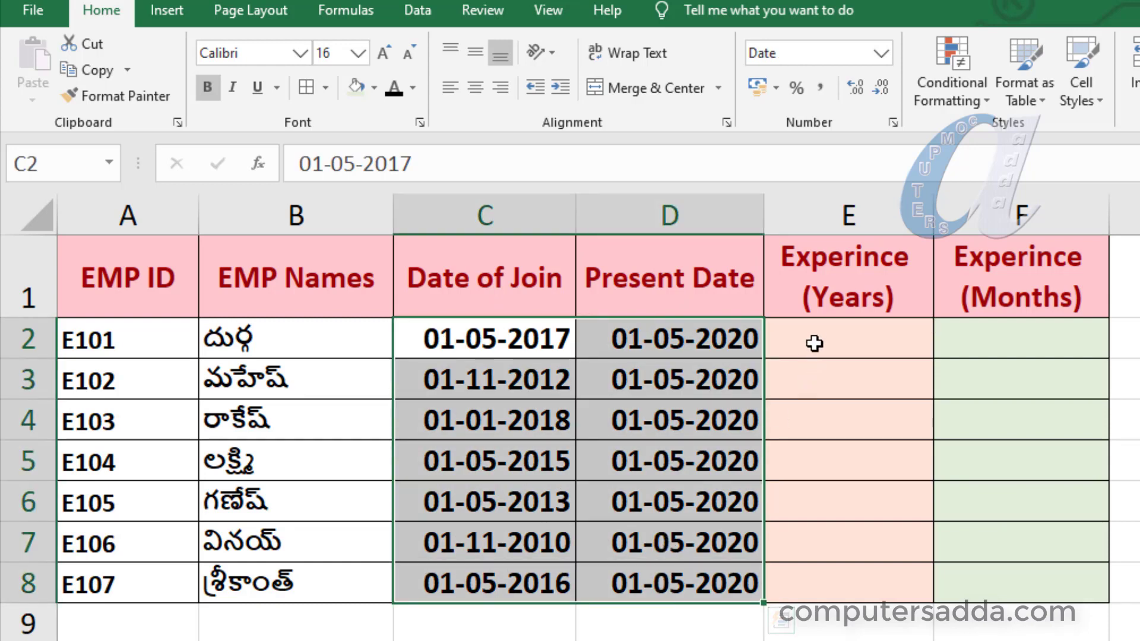
mouse_move(814, 343)
mouse_down()
mouse_move(772, 526)
mouse_move(842, 596)
mouse_up()
drag(987, 341, 995, 572)
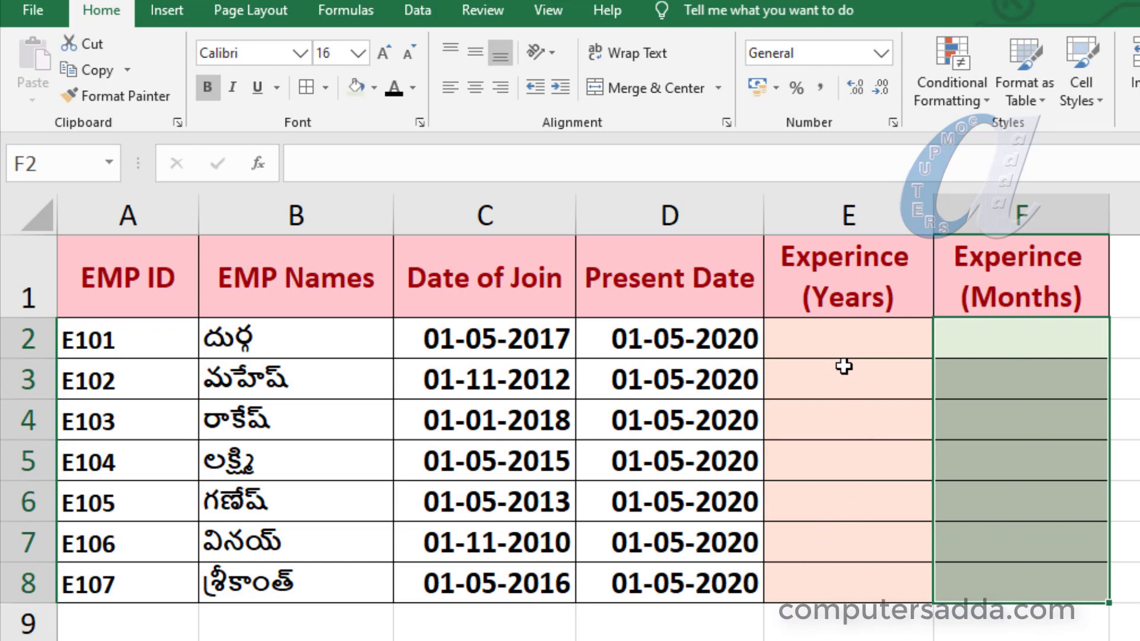
Enter =YEARFRAC(C2,D2) in E2, giving 3.0 years of experience.
click(810, 336)
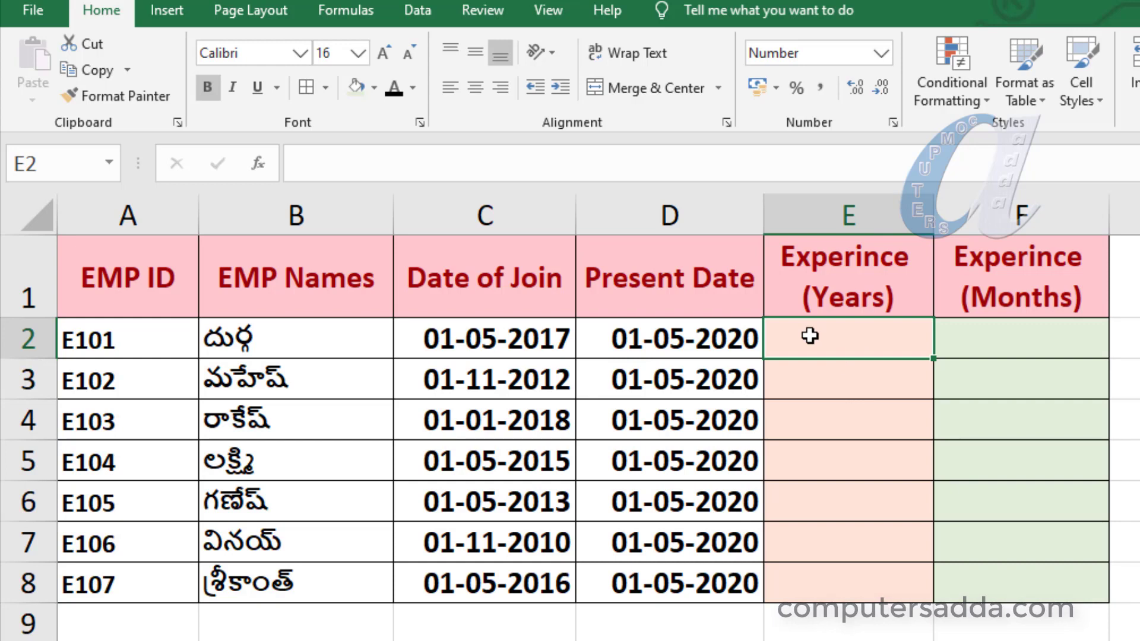
text(=yea)
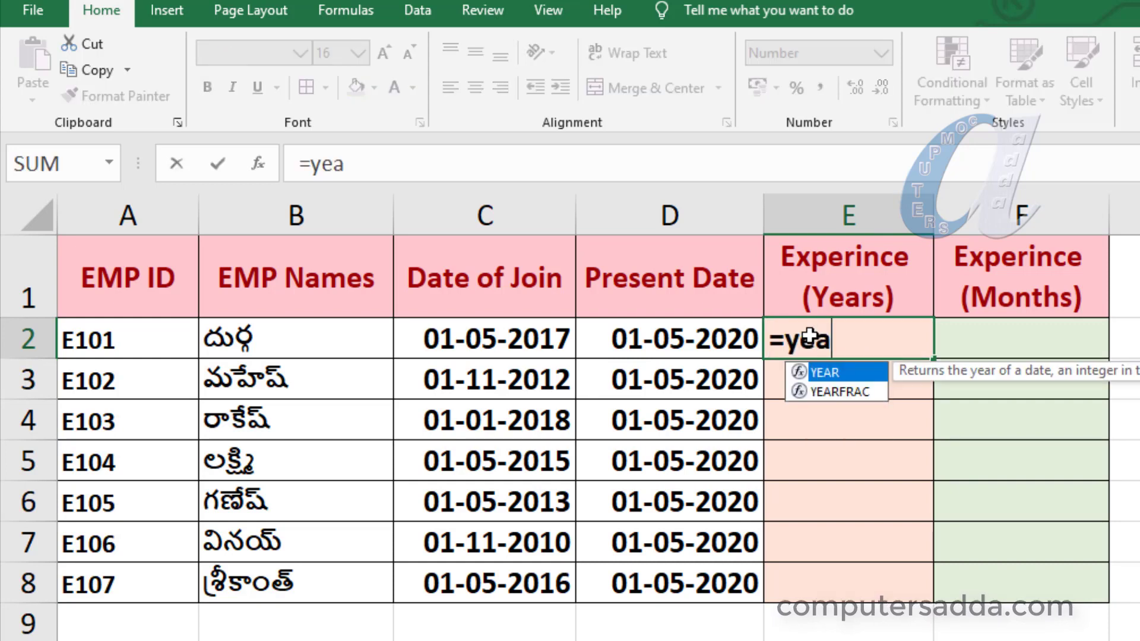
text(r)
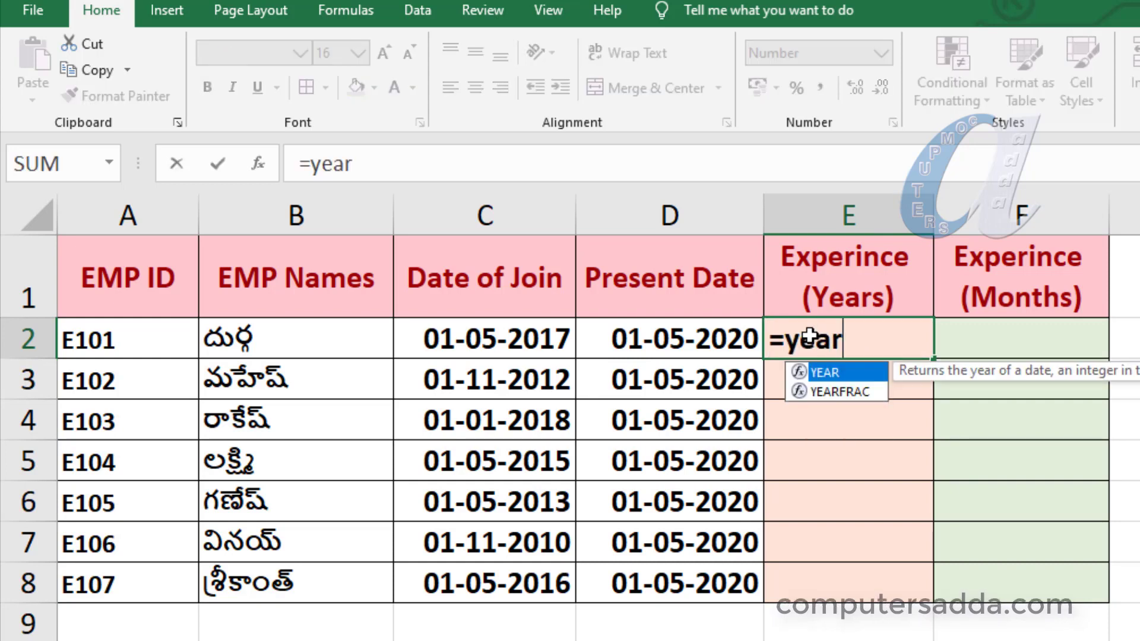
key(Down)
key(Tab)
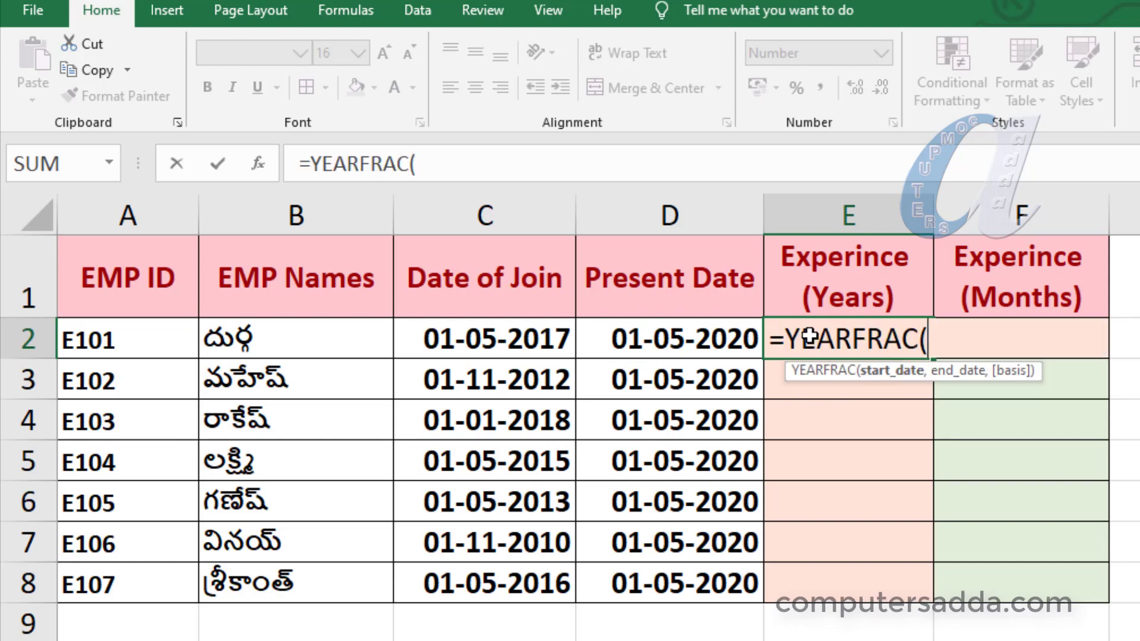
click(514, 338)
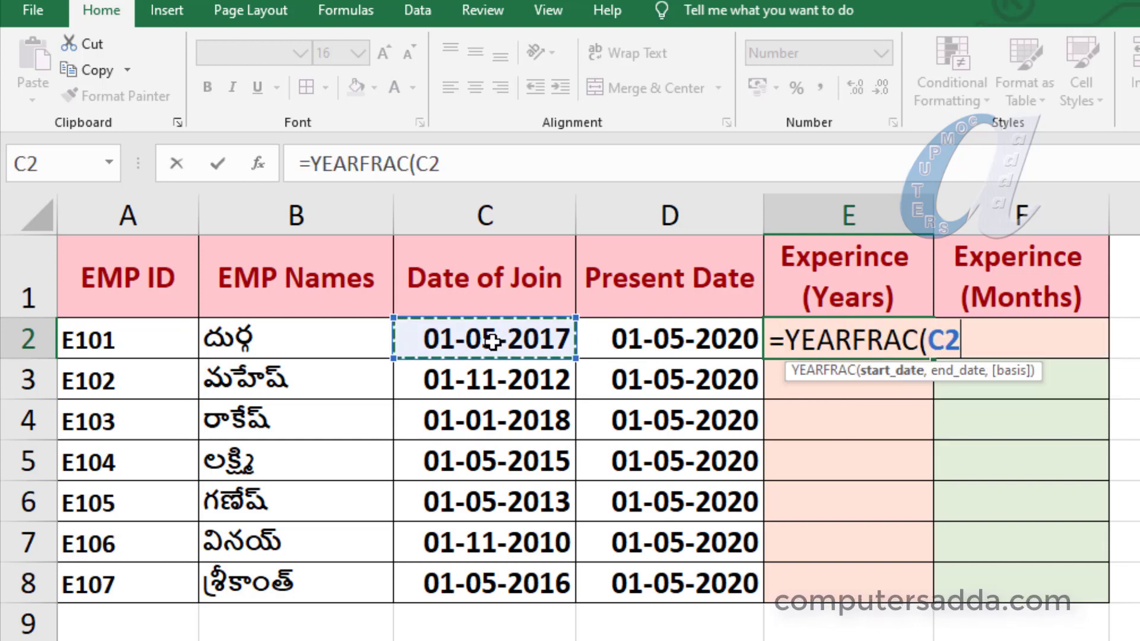
text(,)
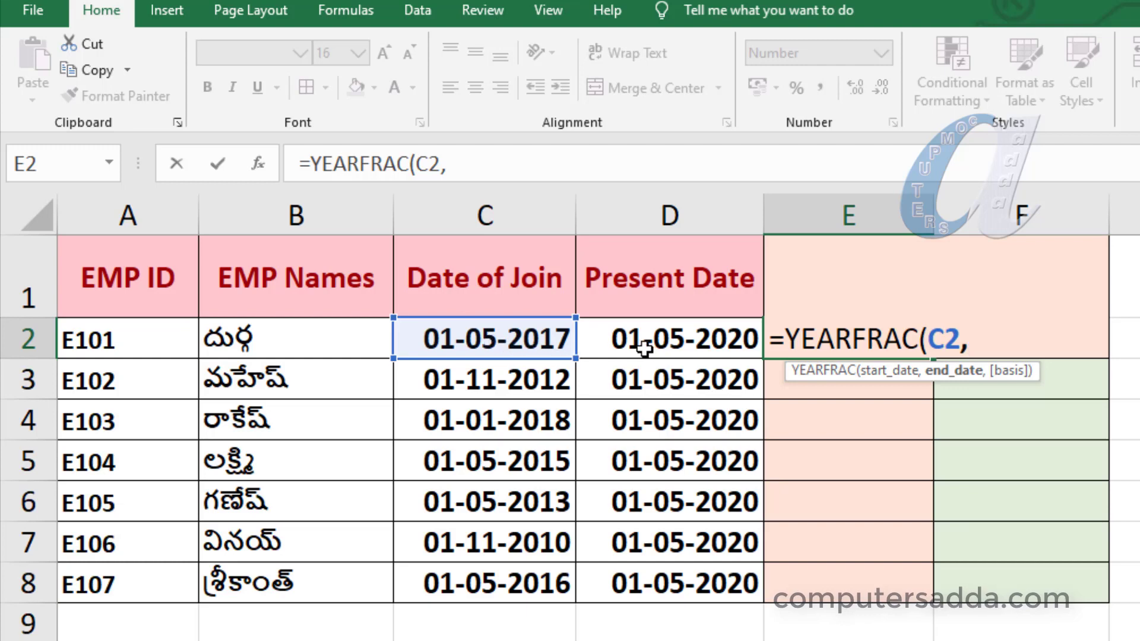
click(655, 343)
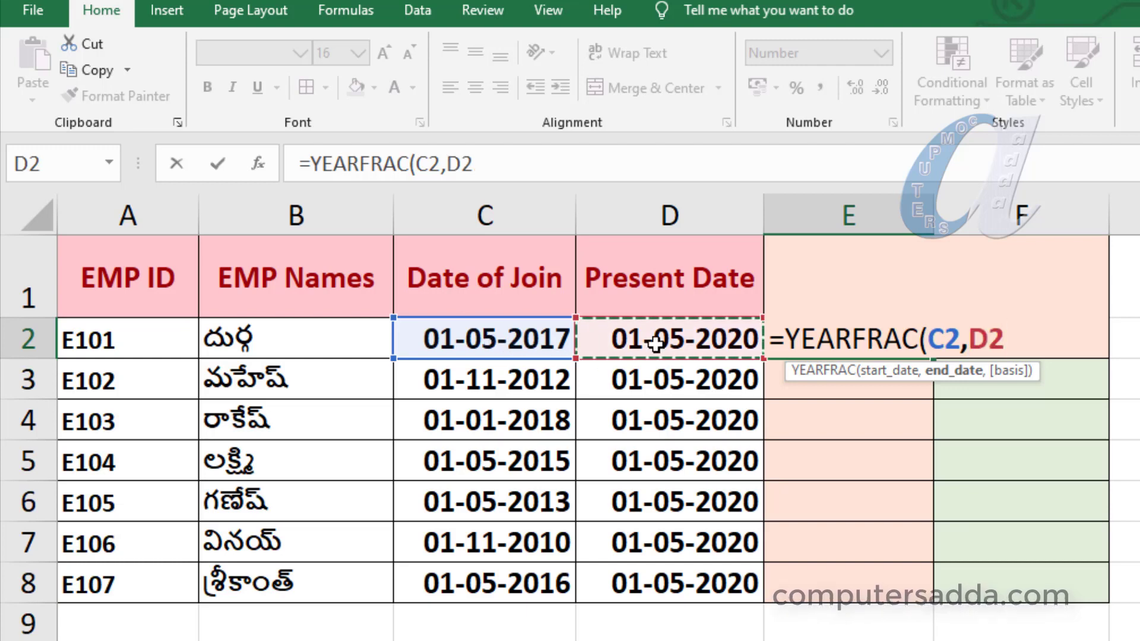
text())
key(Return)
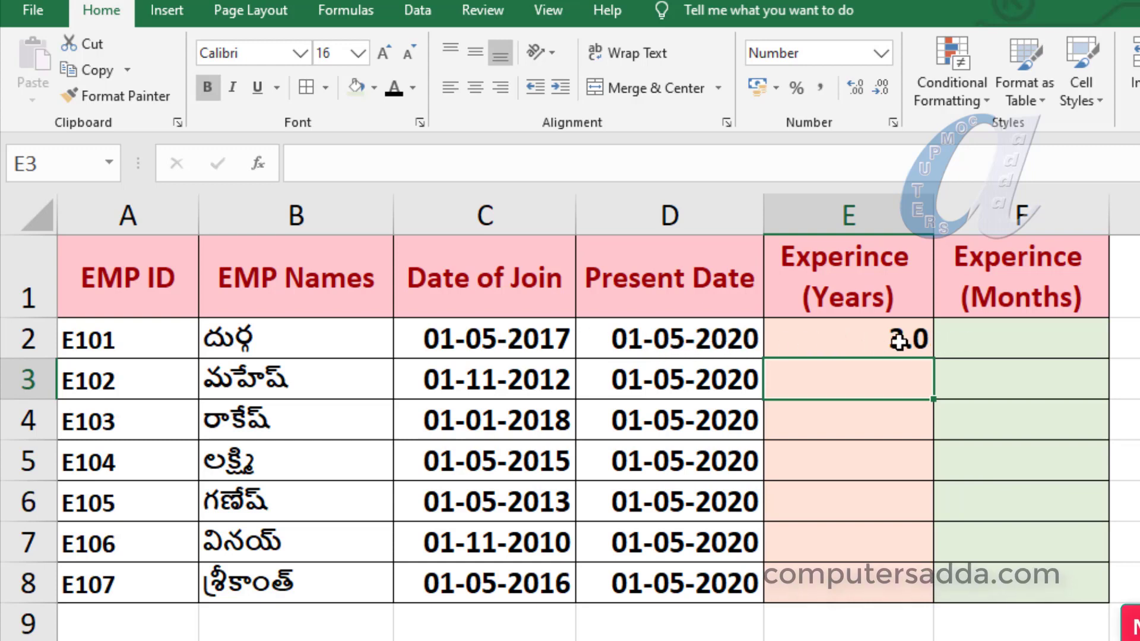
Change C2's join date to 01-01-2017 and fill the YEARFRAC formula down through E8.
double_click(481, 339)
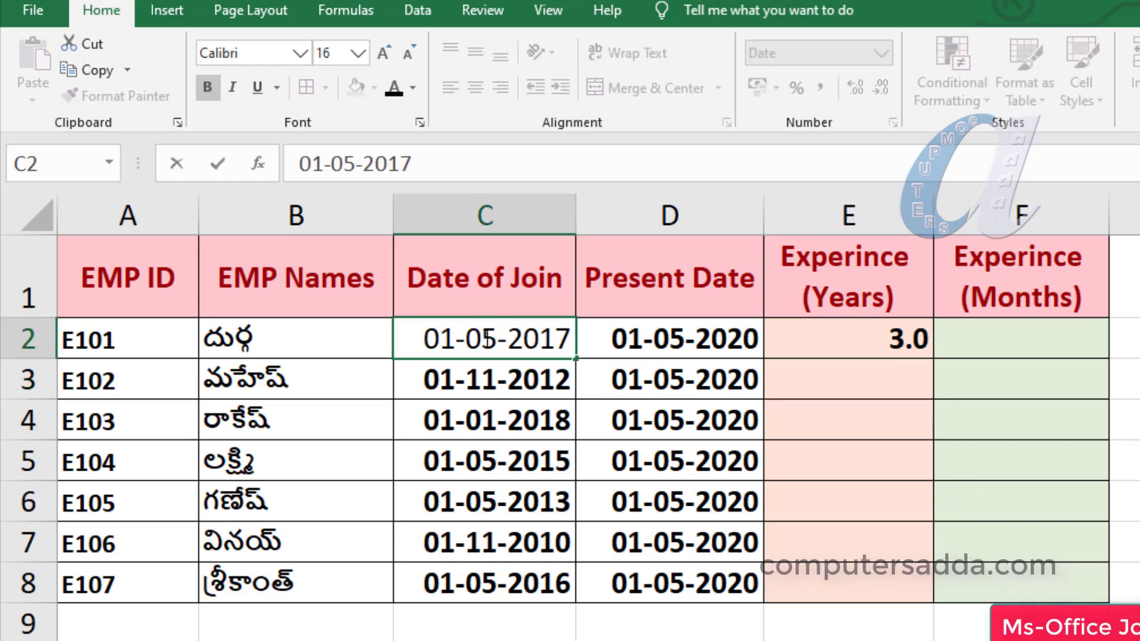
text(1)
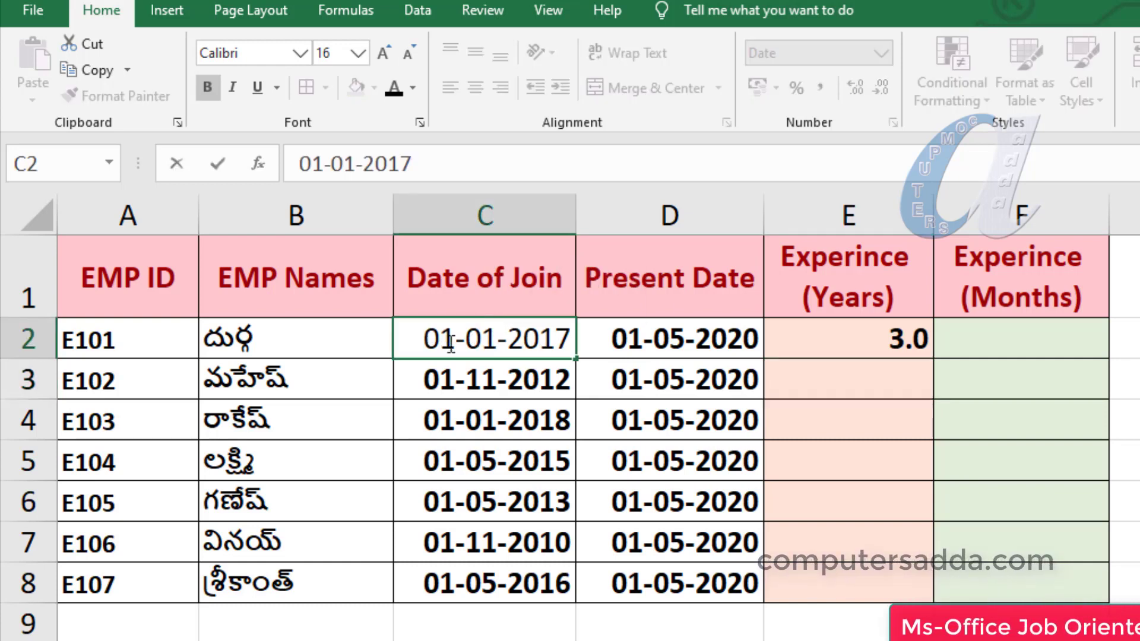
key(Return)
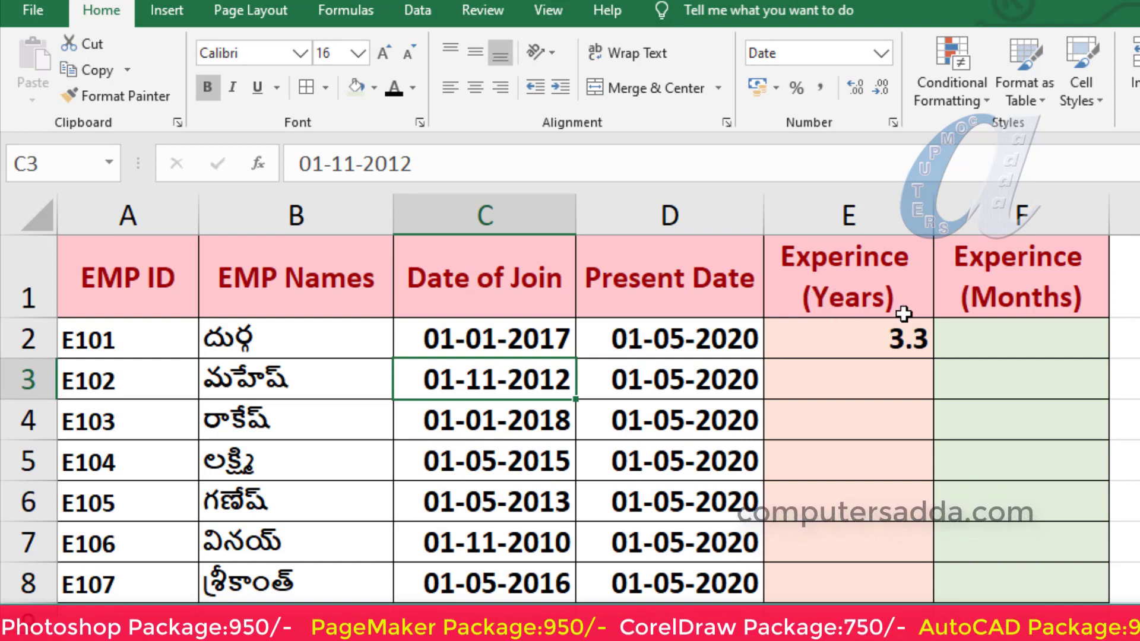
click(845, 338)
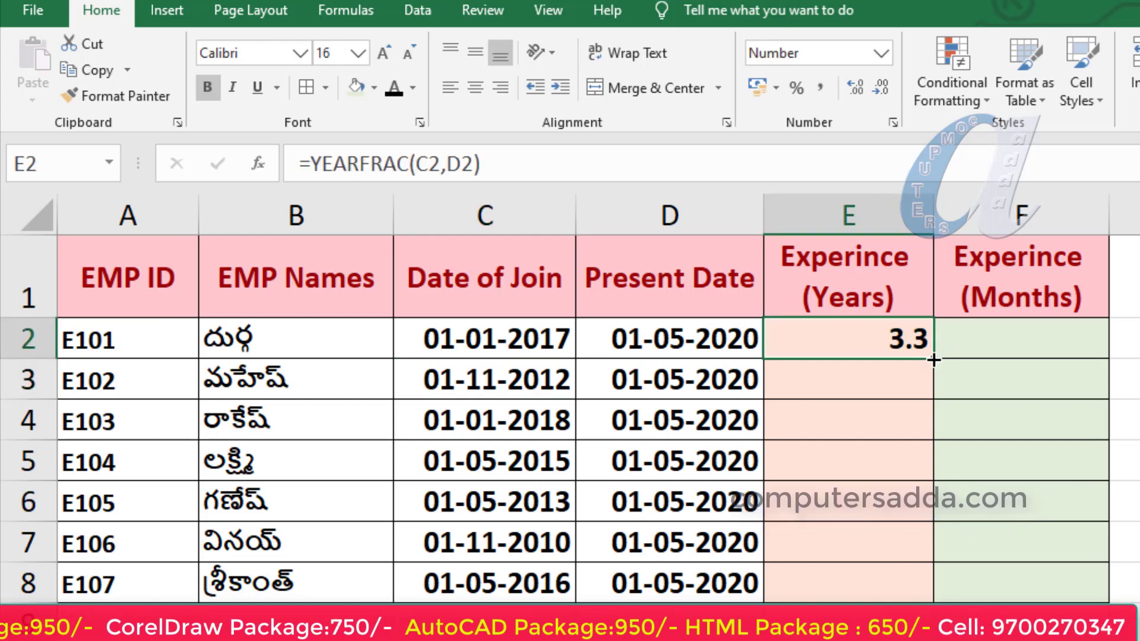
drag(932, 358, 896, 593)
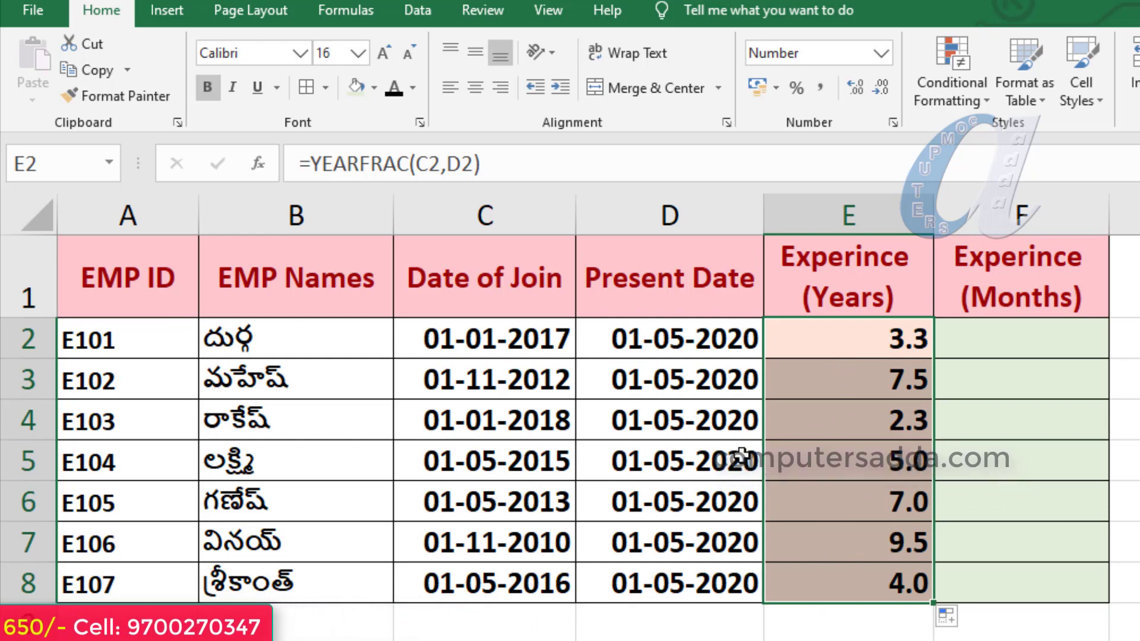
Enter =DATEDIF(C2,D2,"M") in F2 and fill it down to F8 (40, 90, 28…).
click(1040, 342)
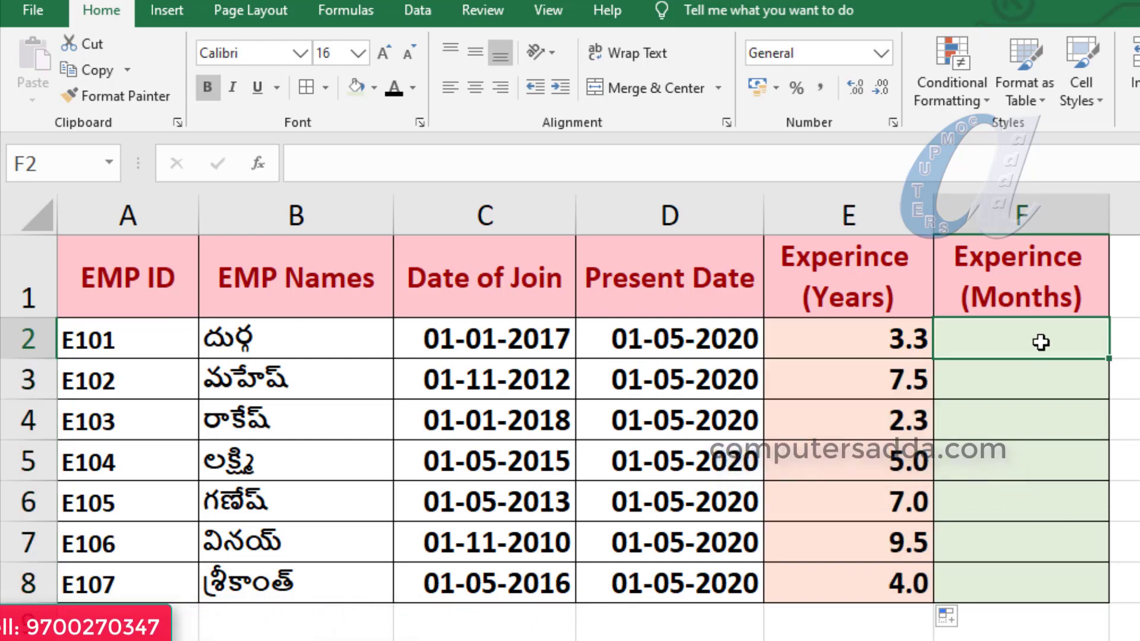
text(=d)
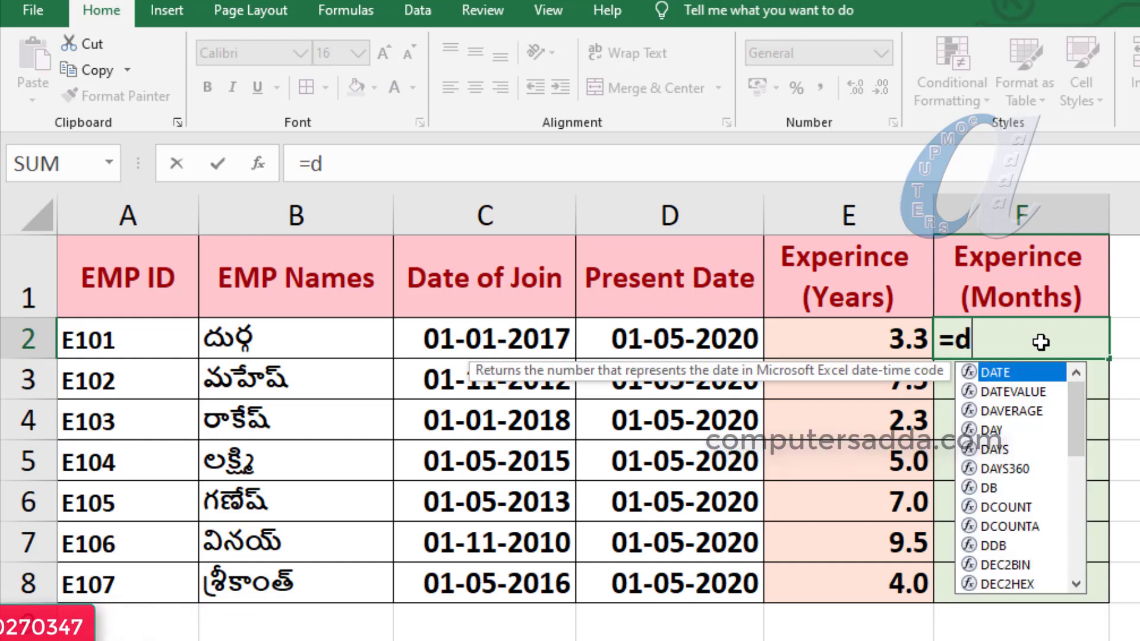
text(atedi)
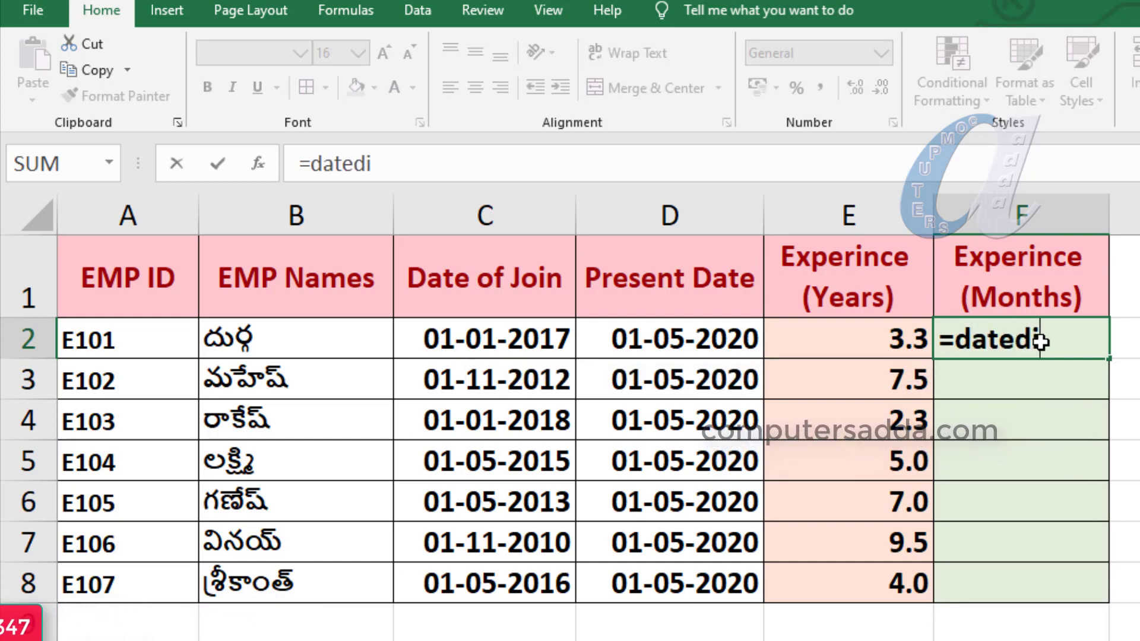
text(f()
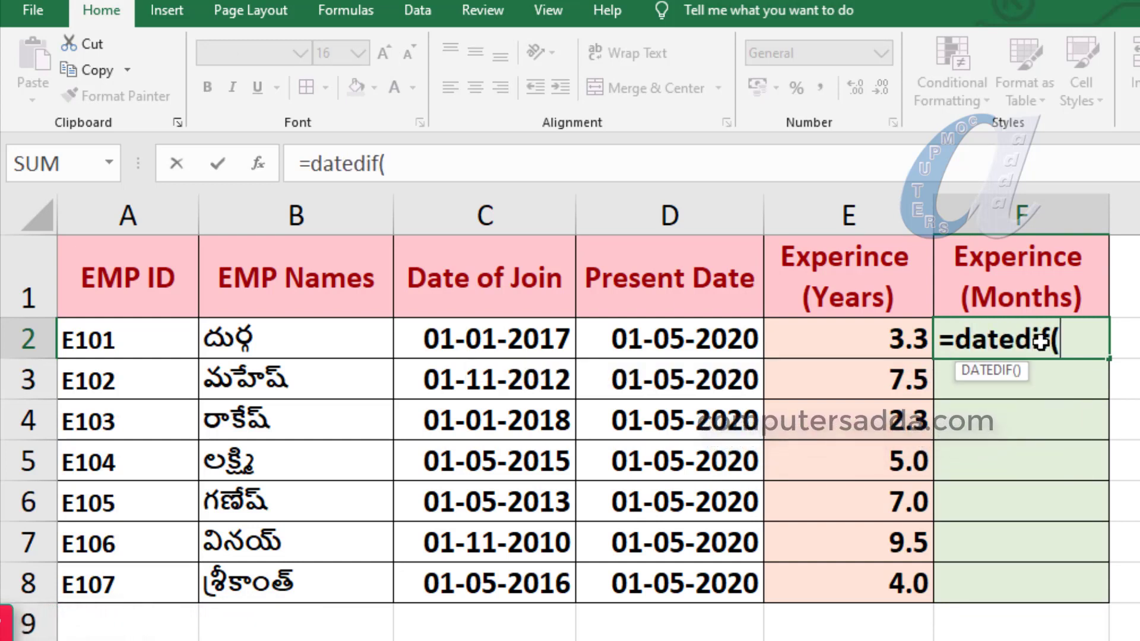
click(459, 340)
text(,)
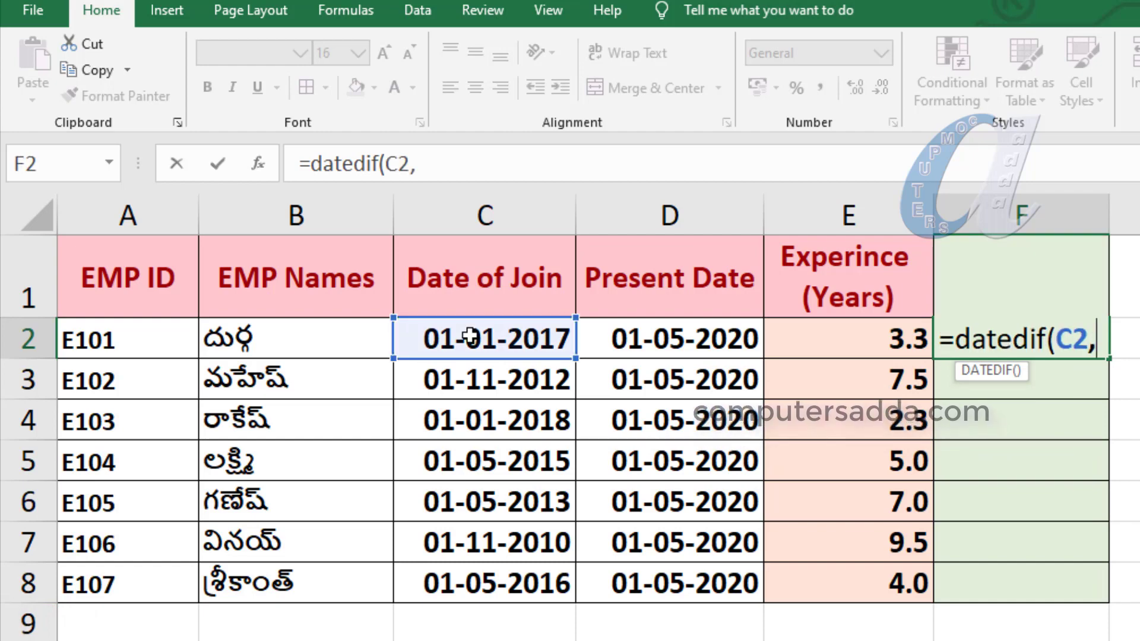
click(659, 341)
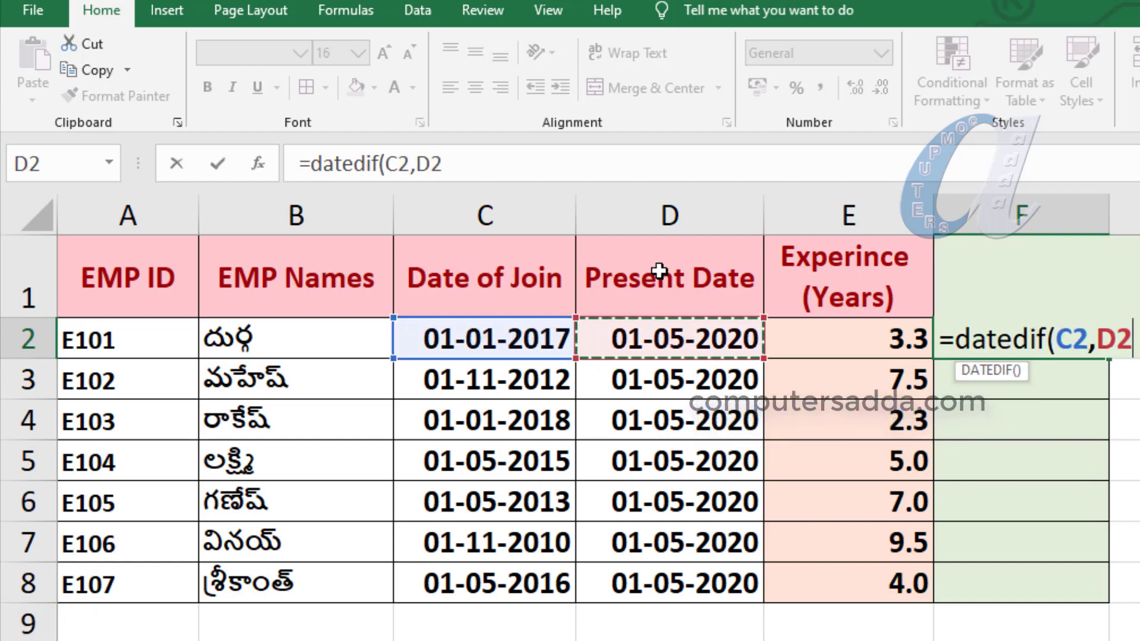
text(,)
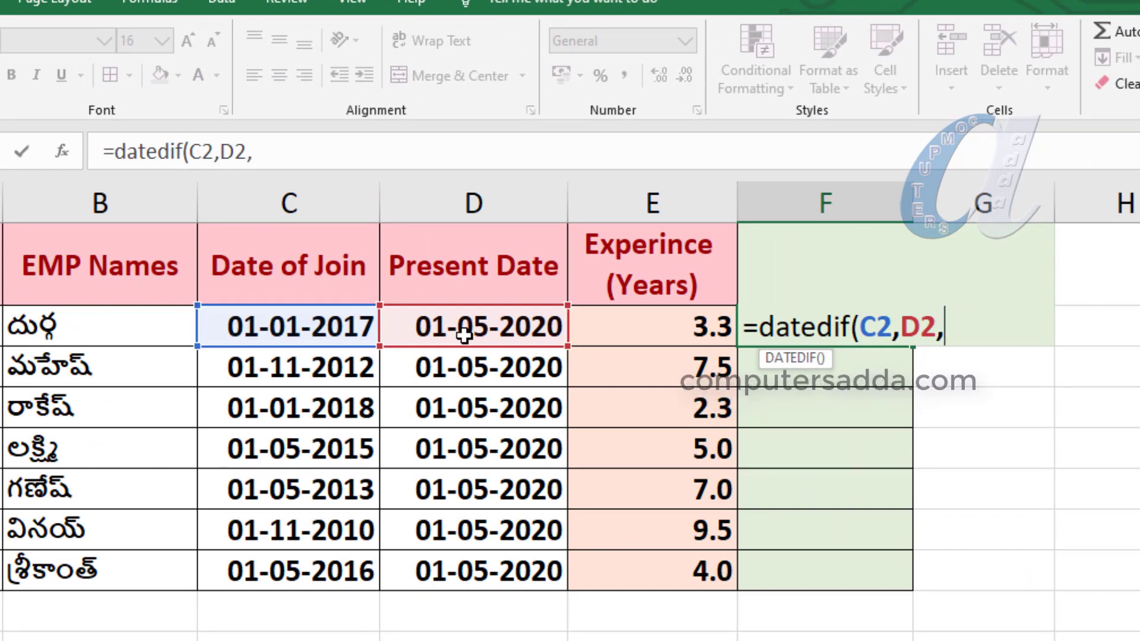
text(")
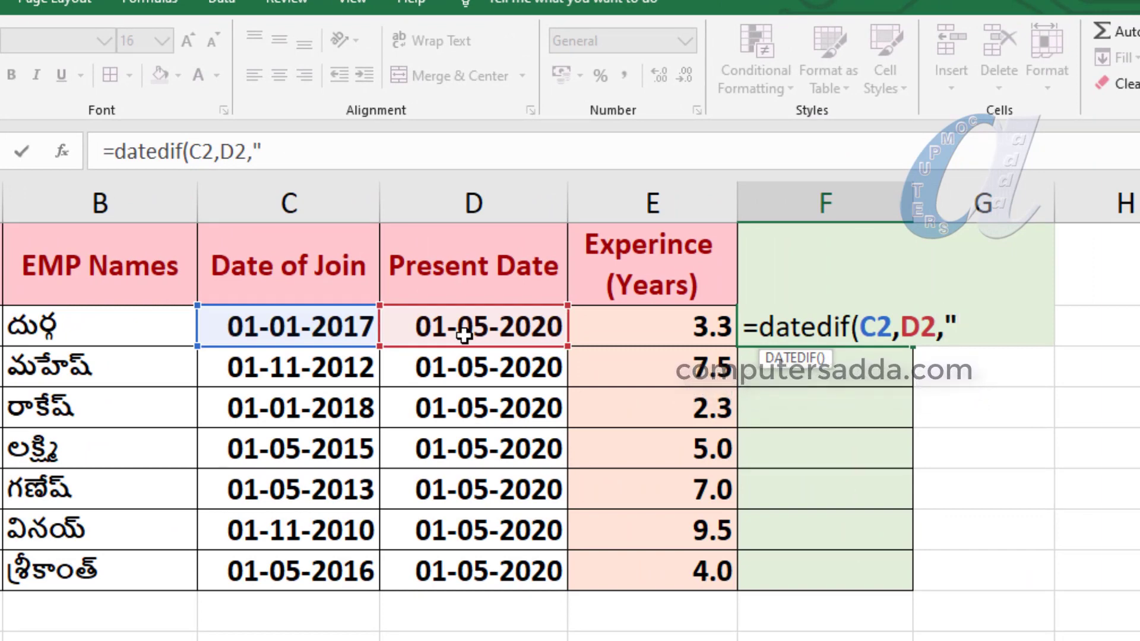
text(M)
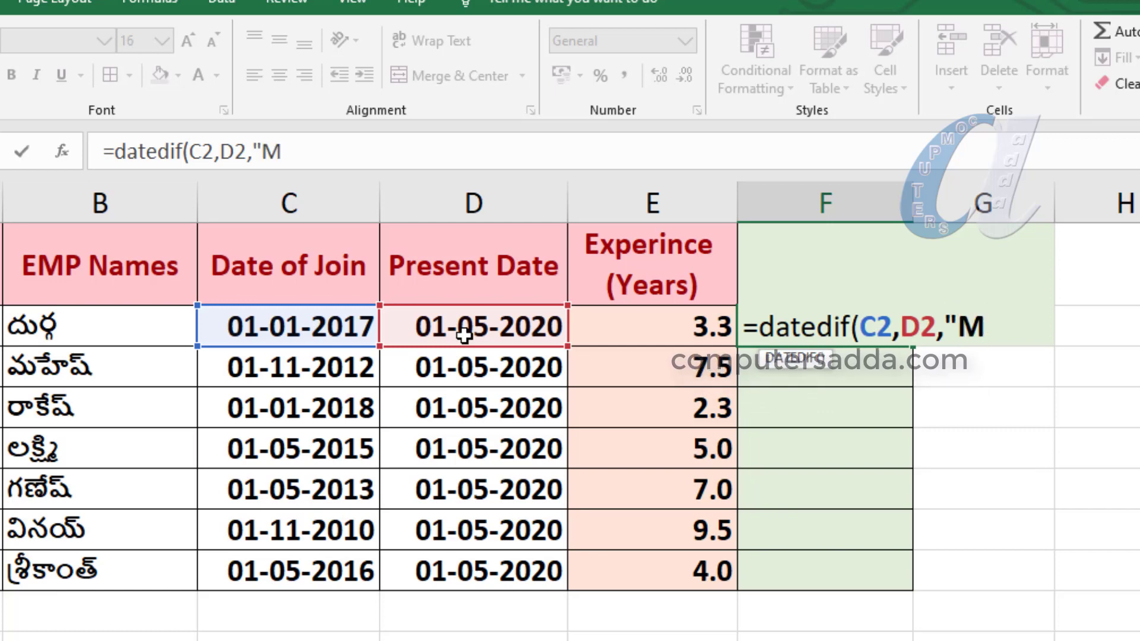
text(")
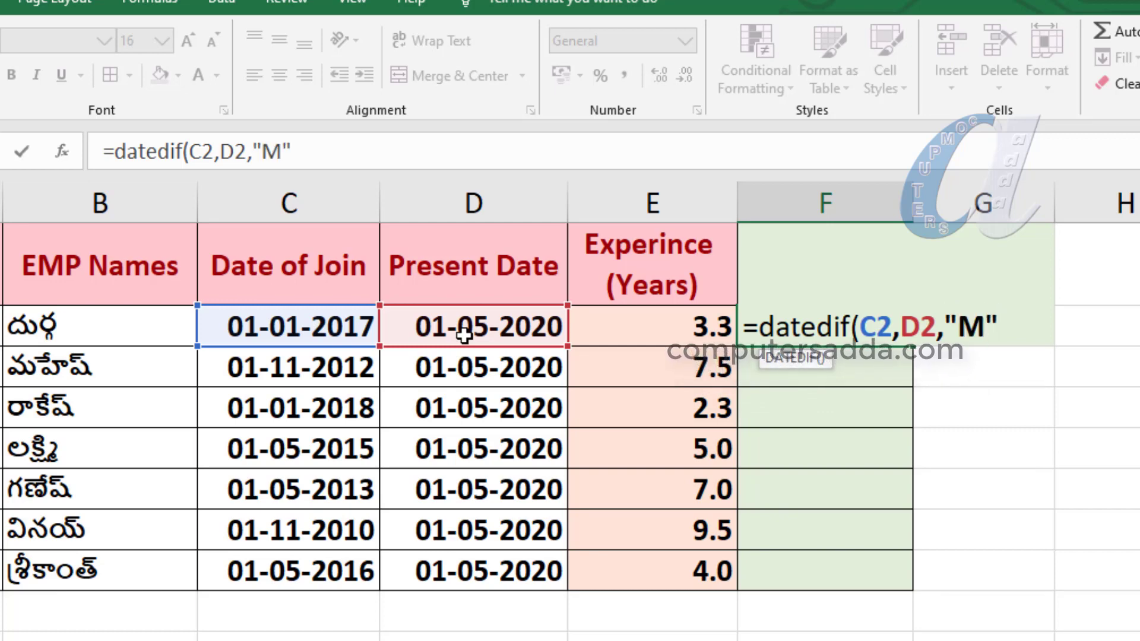
text())
key(Return)
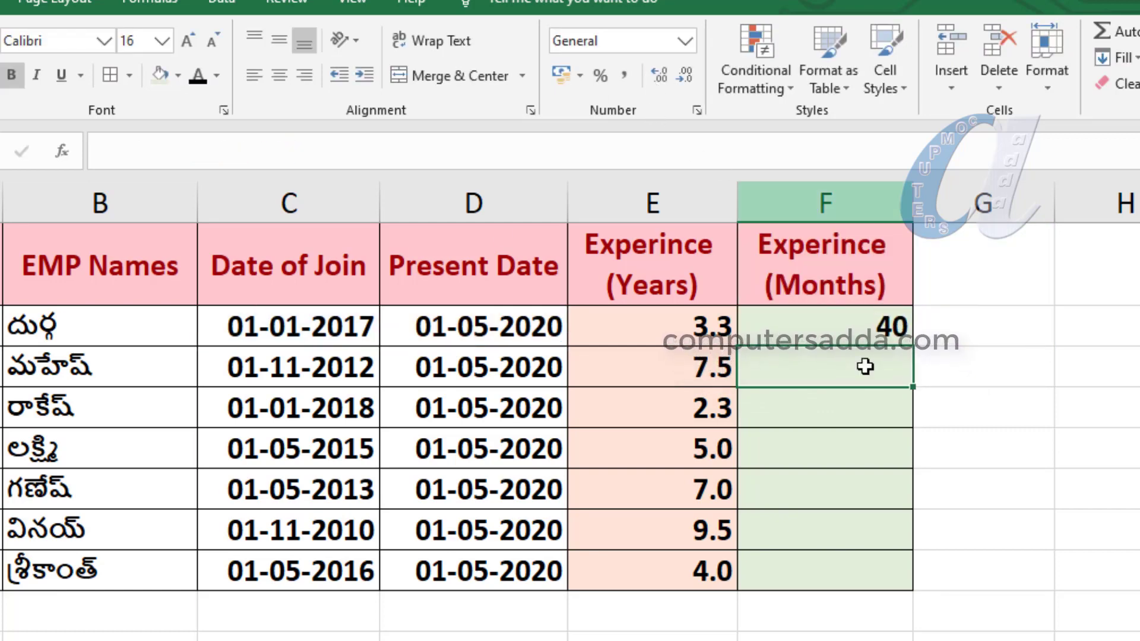
click(877, 325)
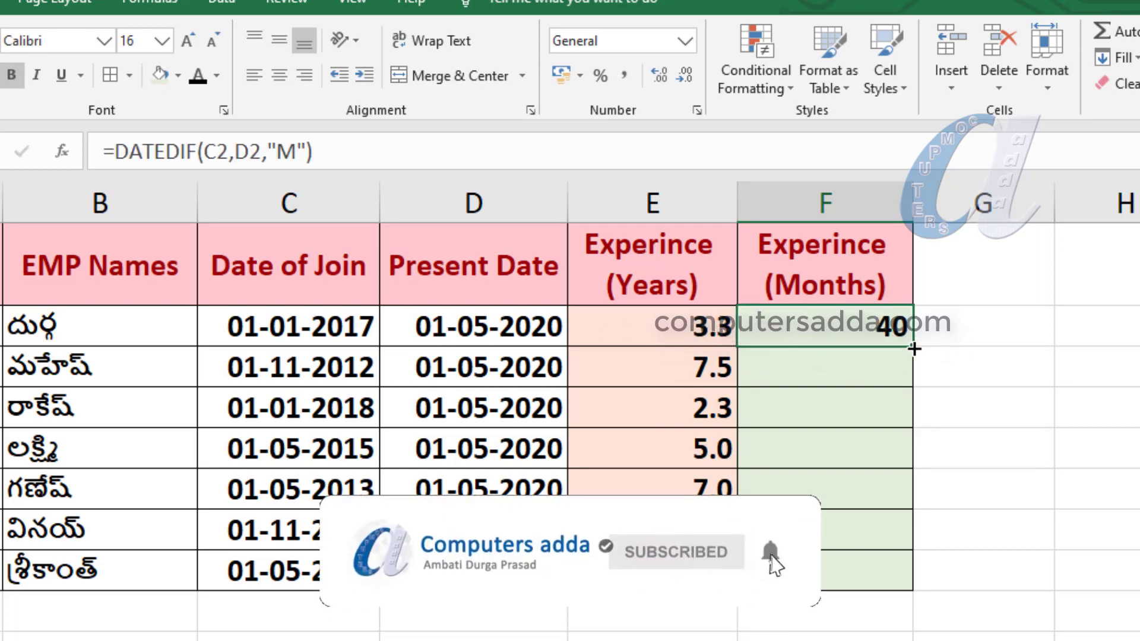
drag(913, 345, 885, 579)
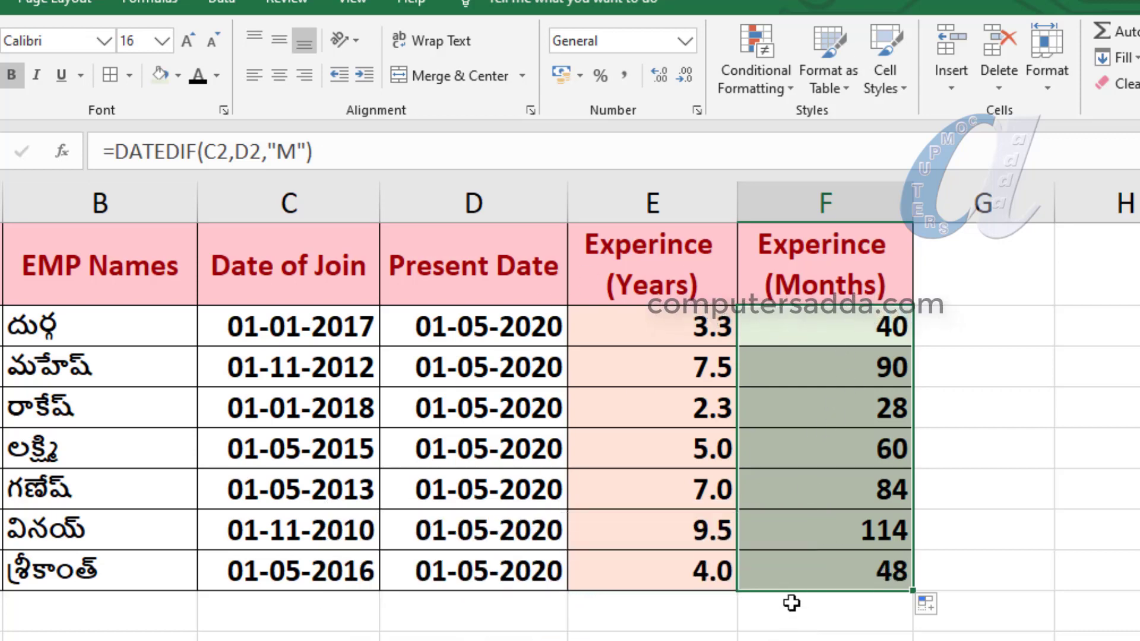
Change F2's DATEDIF unit from "M" to "Y" and fill down, showing 3, 7, 2, 5, 7, 9, 4.
double_click(864, 326)
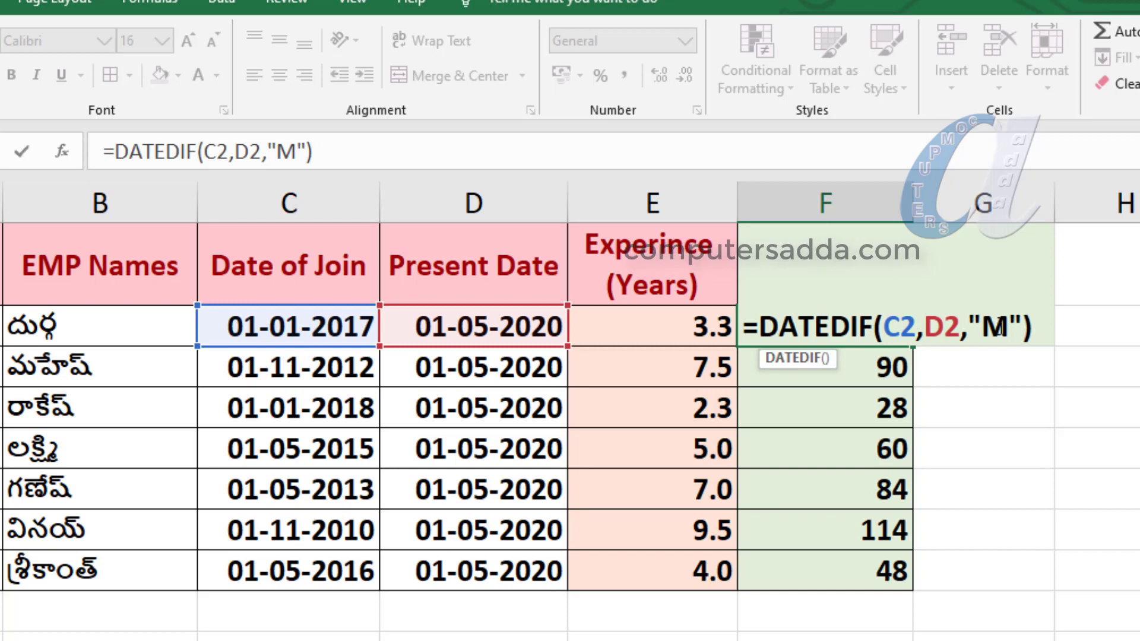
drag(983, 327, 1009, 326)
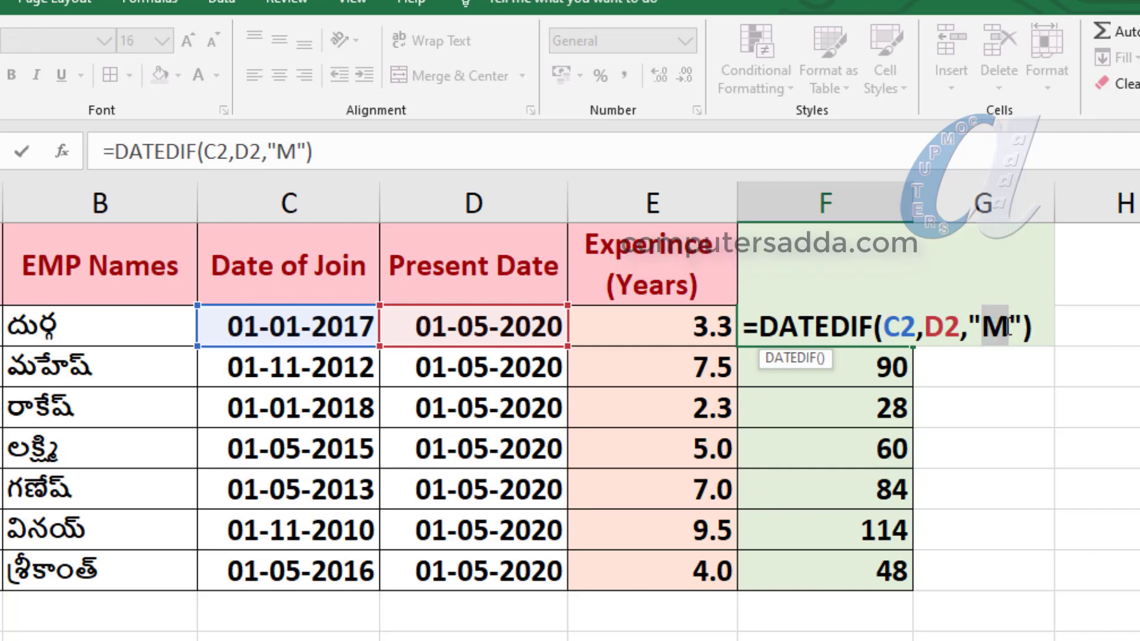
text(Y)
key(Return)
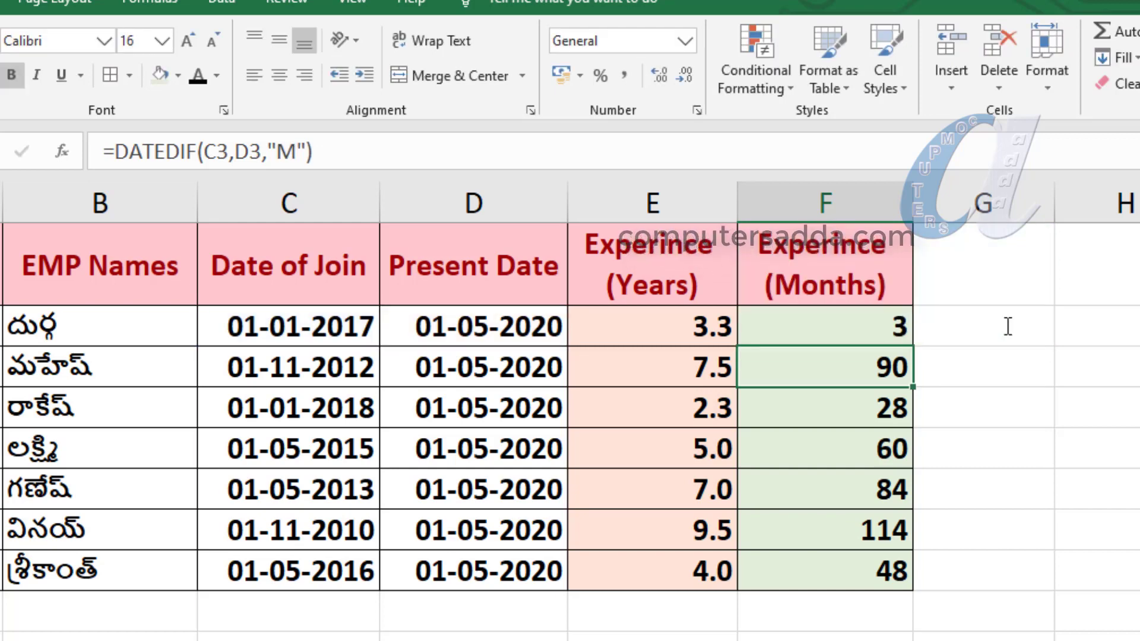
click(771, 316)
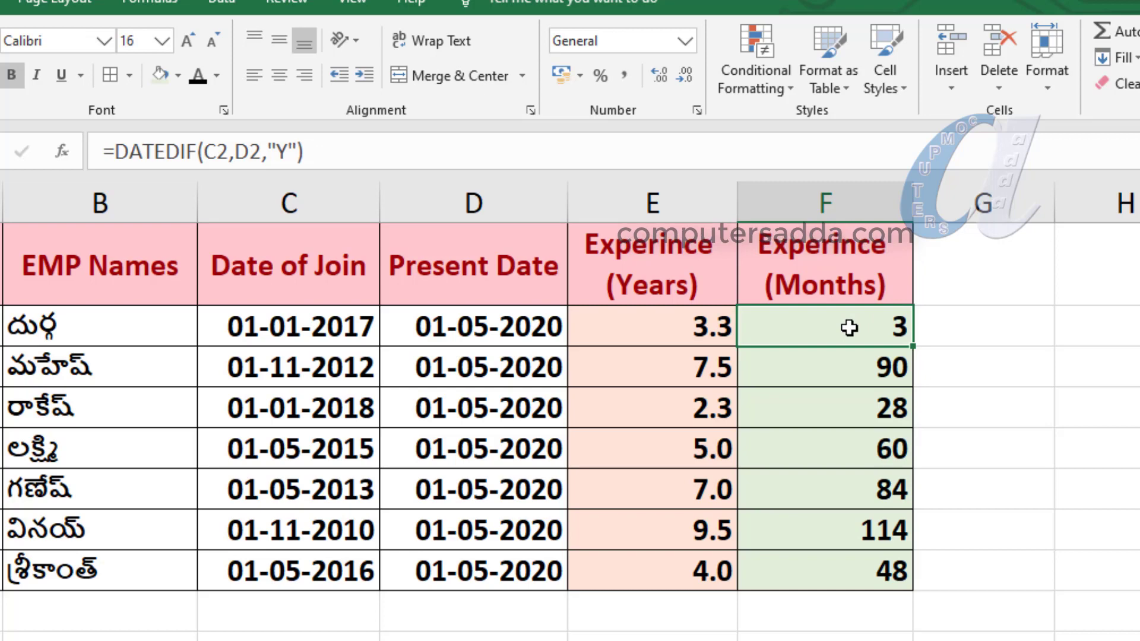
double_click(912, 346)
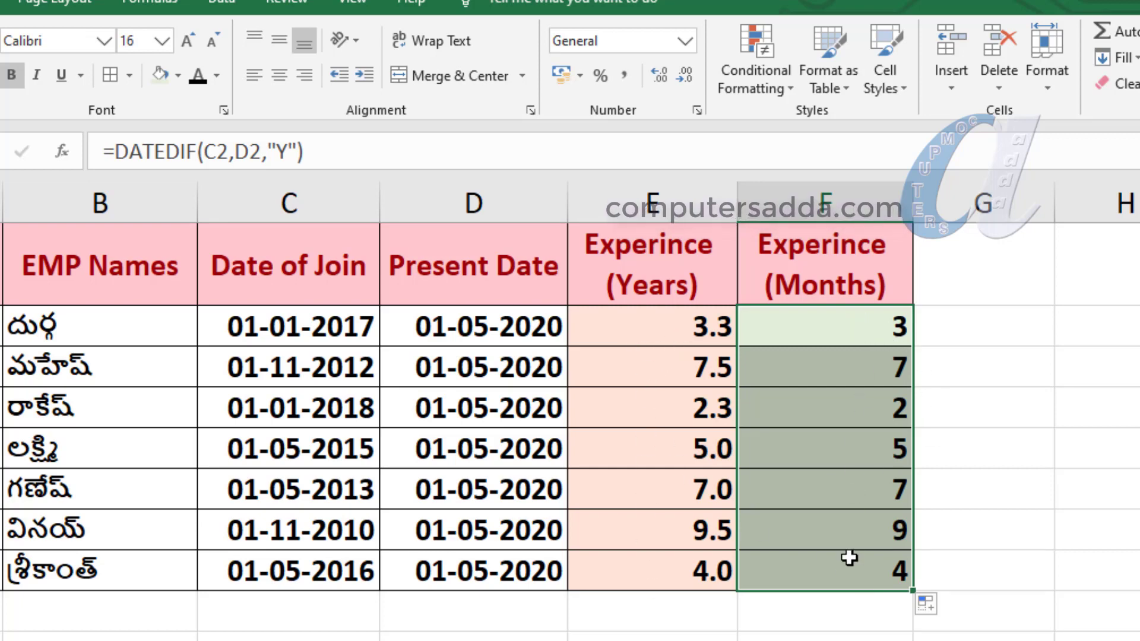
Switch F2's DATEDIF unit to "D" and fill down, giving days 1216 through 1461.
double_click(867, 323)
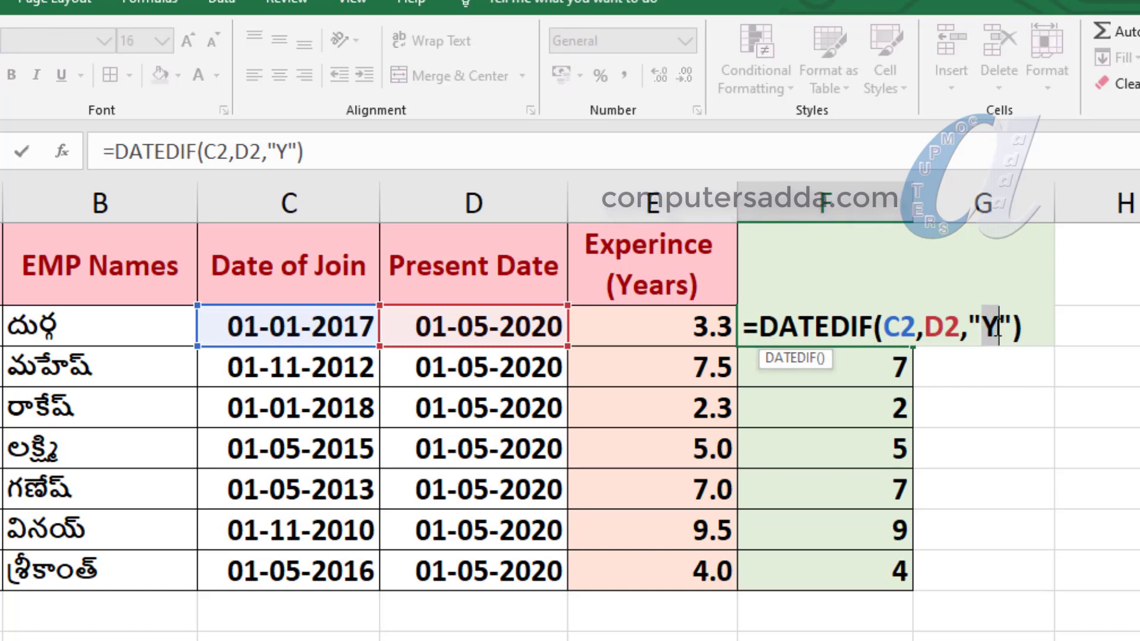
text(D)
key(Return)
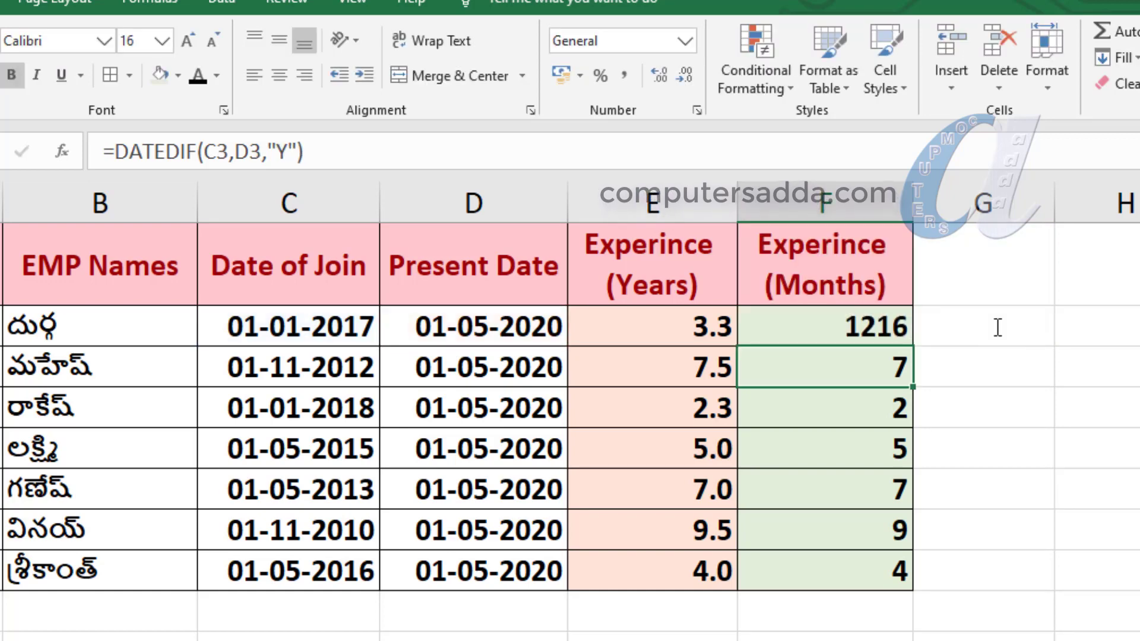
click(862, 325)
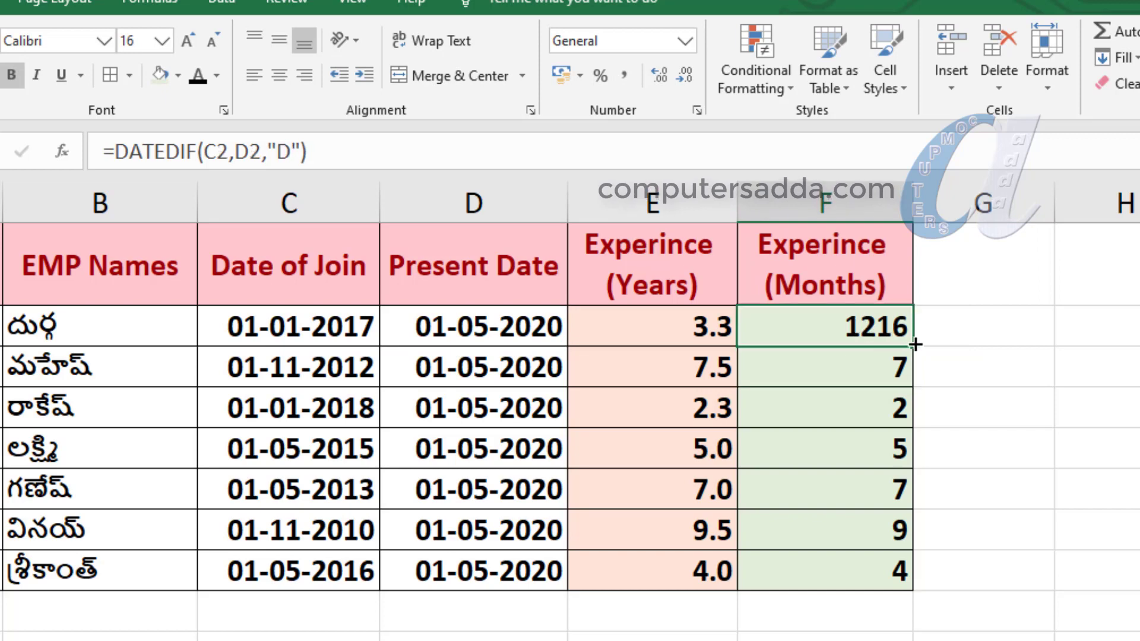
double_click(915, 344)
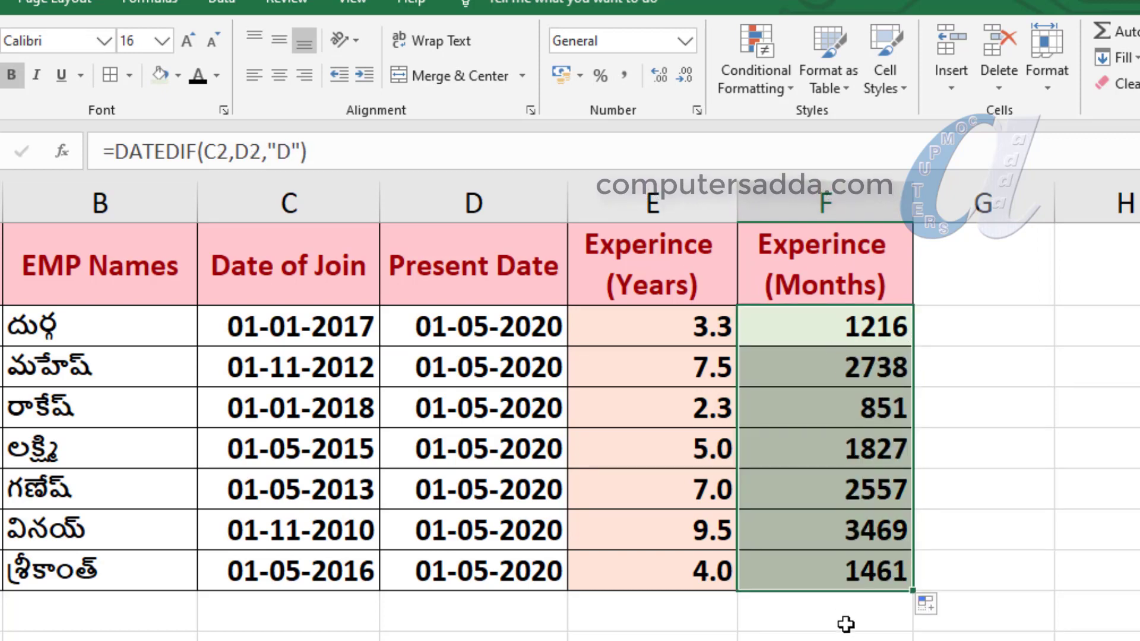